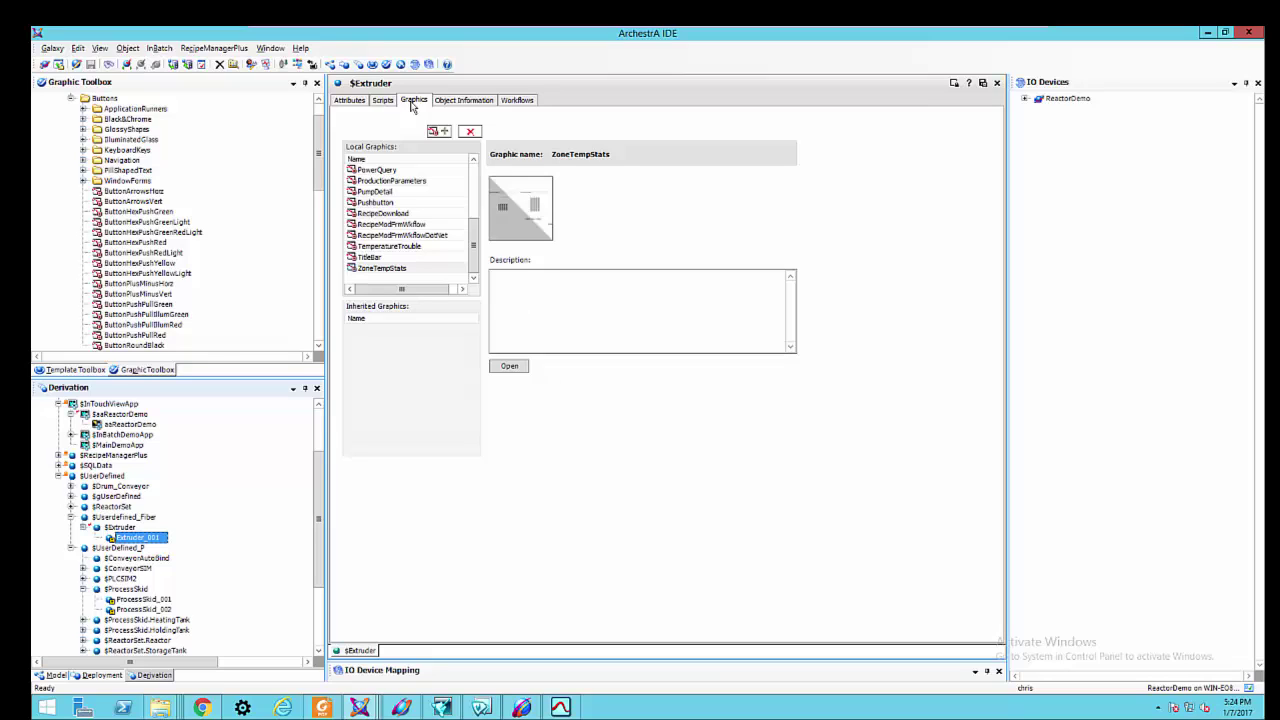
Step: Review the zone temperature attributes of the $Extruder template, starting at Zone1Temp.PV
left_click(351, 102)
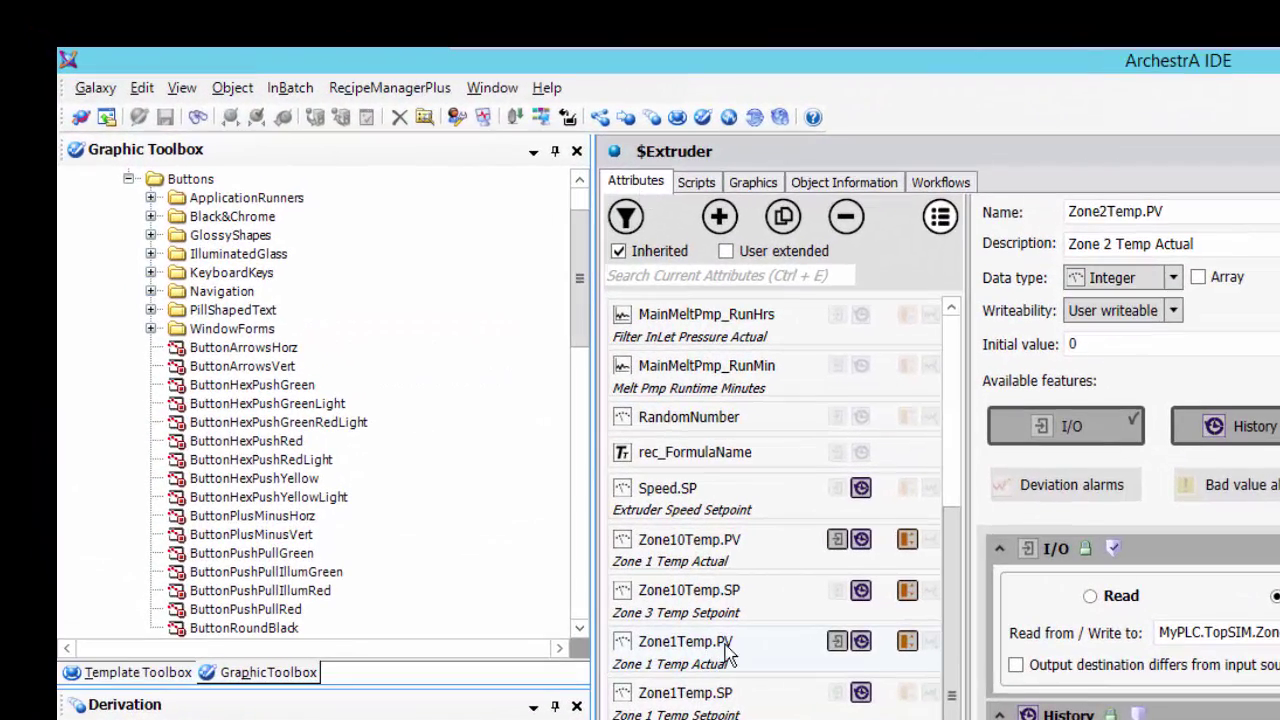
left_click(736, 666)
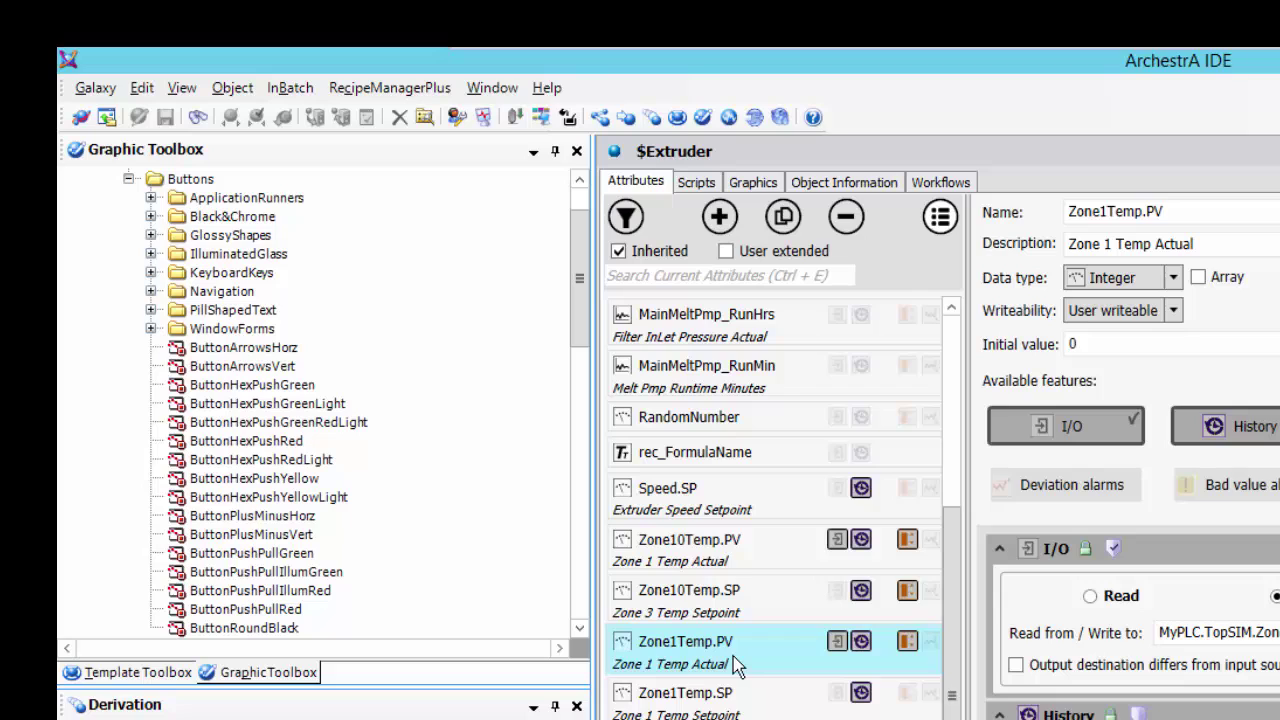
key("Down")
key("Down")
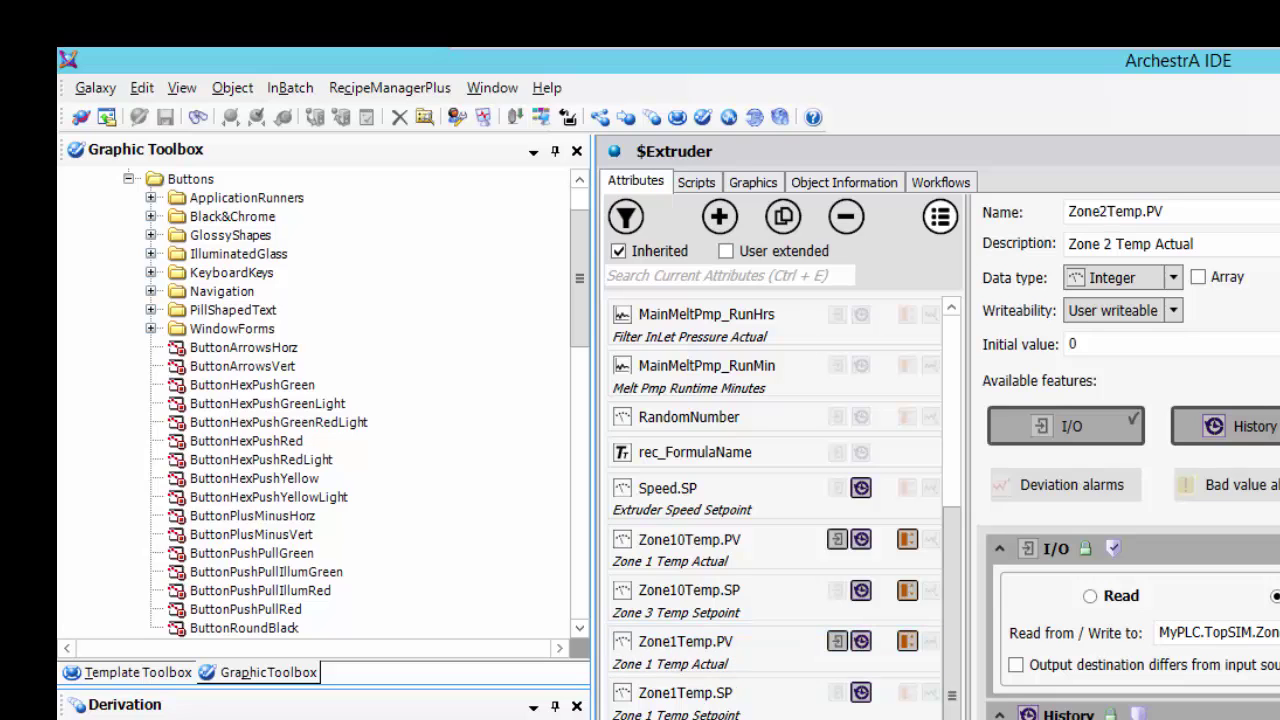
key("Down")
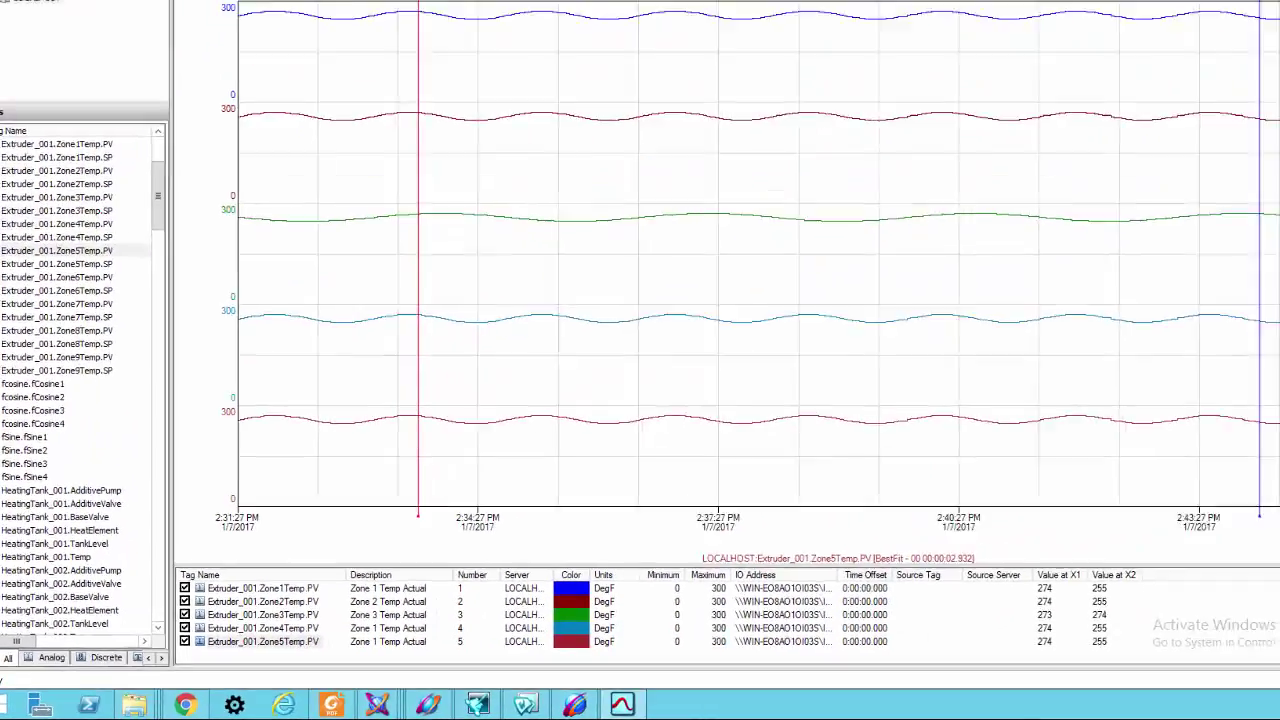
Step: In the Trend application, set the time span of the TEmpZones trend to 1 hour
left_click(528, 63)
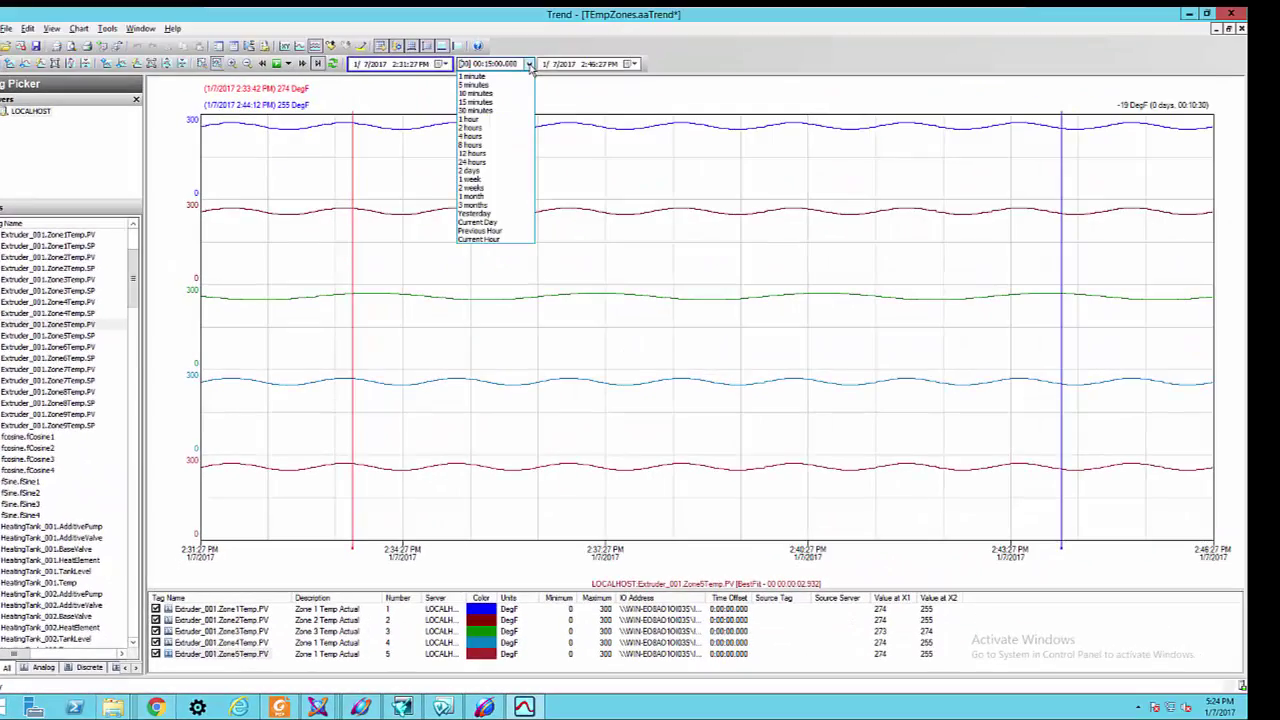
left_click(495, 121)
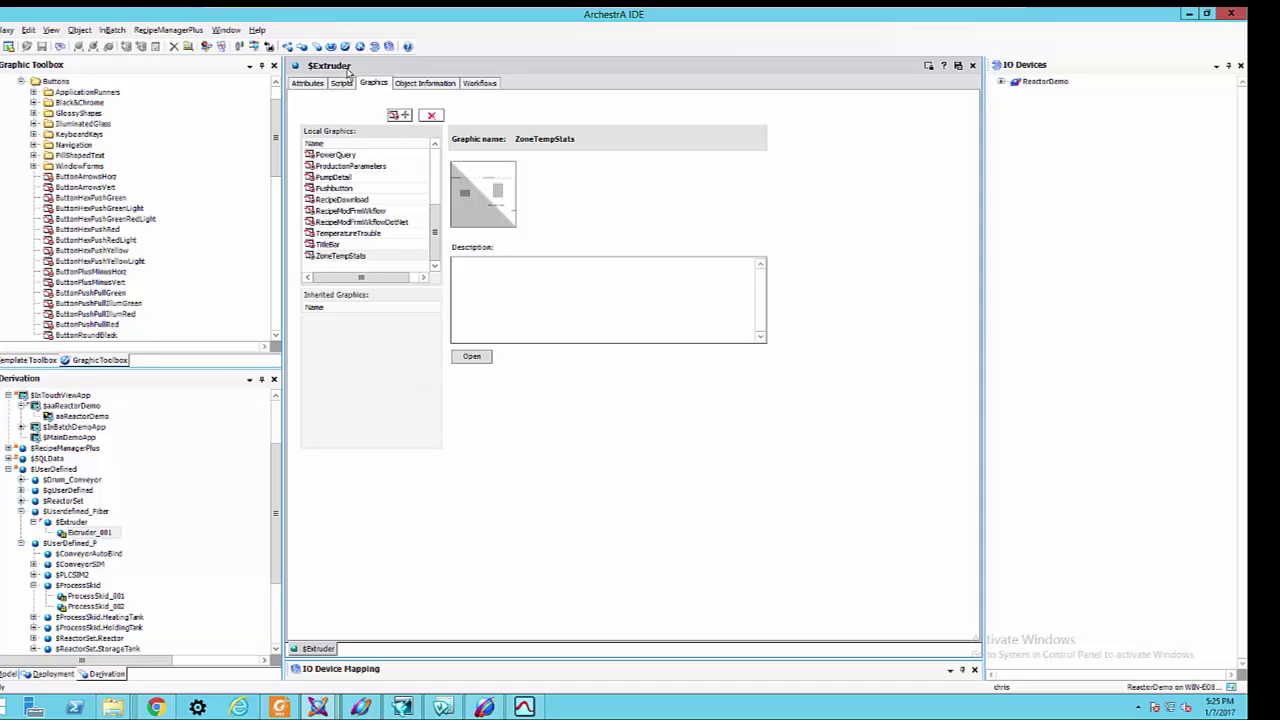
Step: Open the ZoneTempStats graphic of $Extruder for editing and bring up the graphic's custom properties
double_click(505, 218)
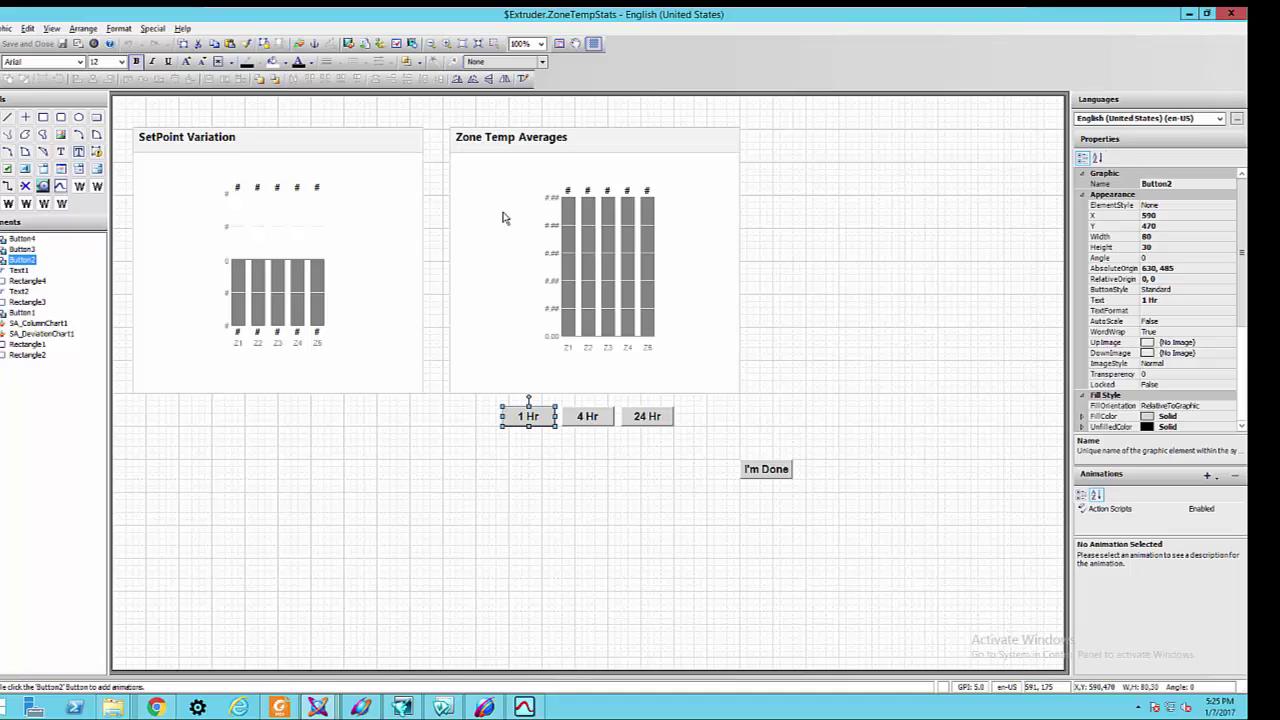
left_click(386, 476)
right_click(386, 477)
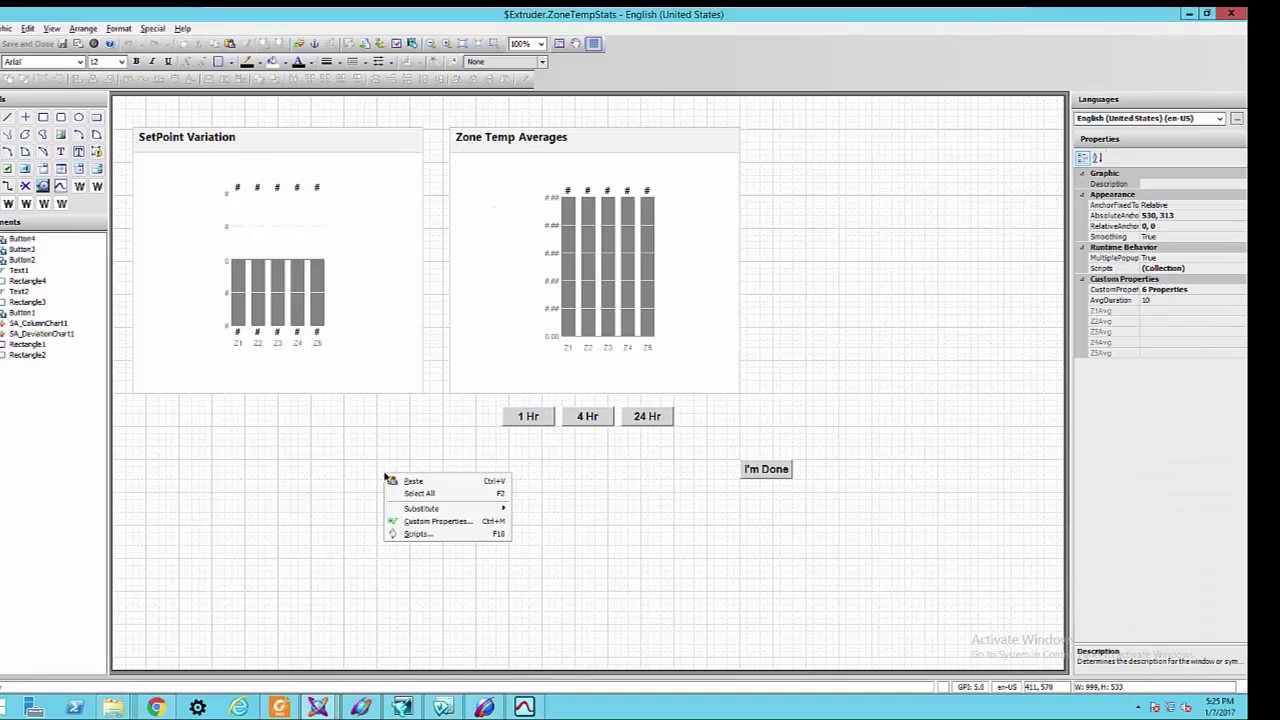
left_click(439, 530)
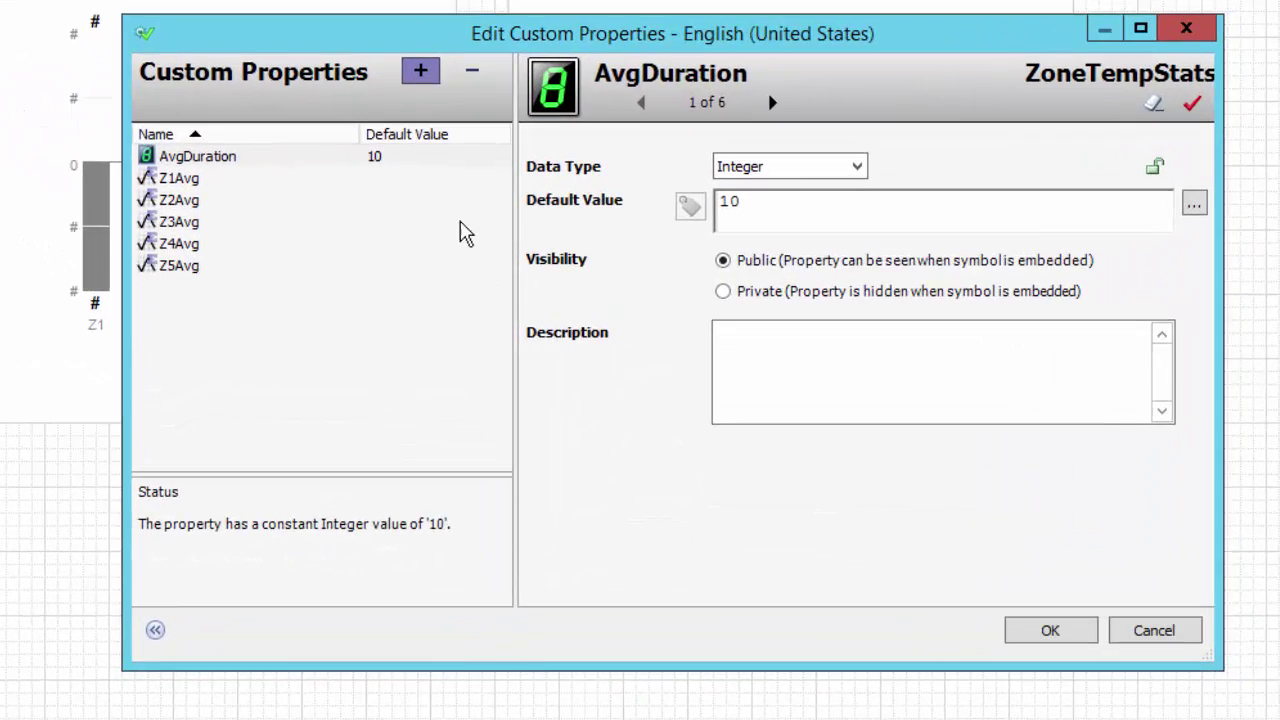
Step: Examine the Z1Avg custom property and its available history statistics, keep Average selected, and close the custom properties
left_click(410, 178)
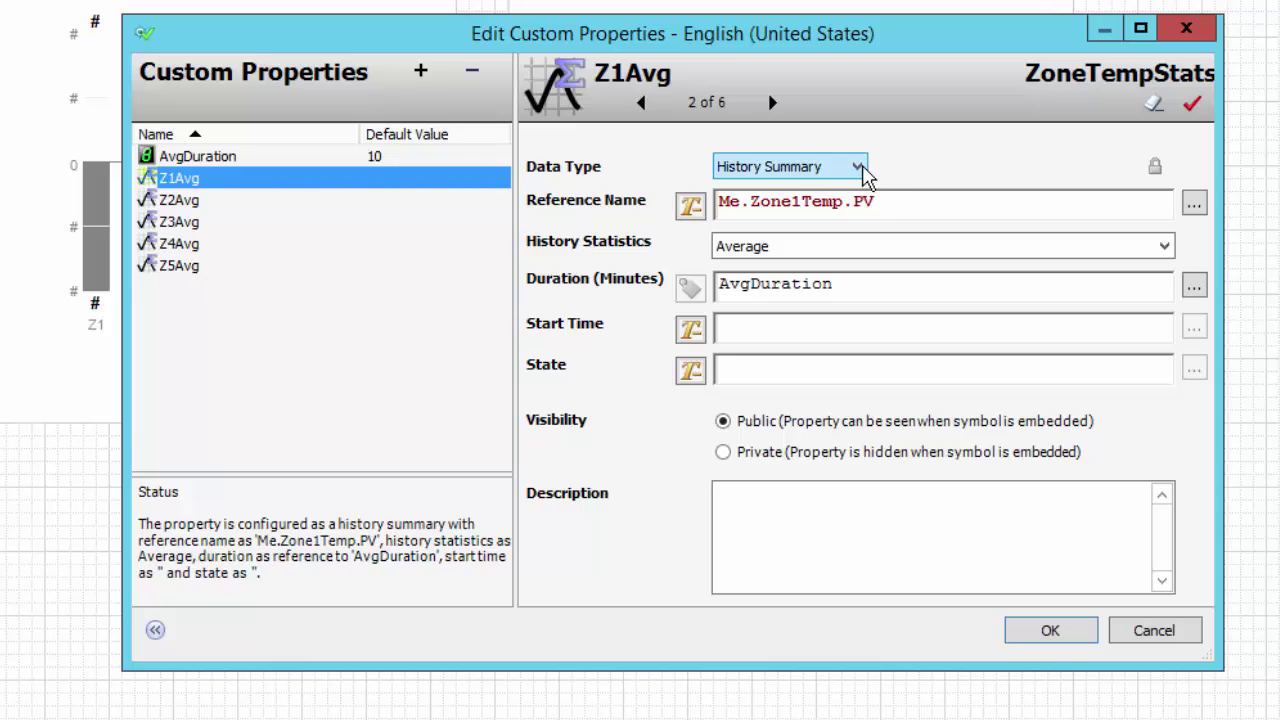
left_click(1168, 250)
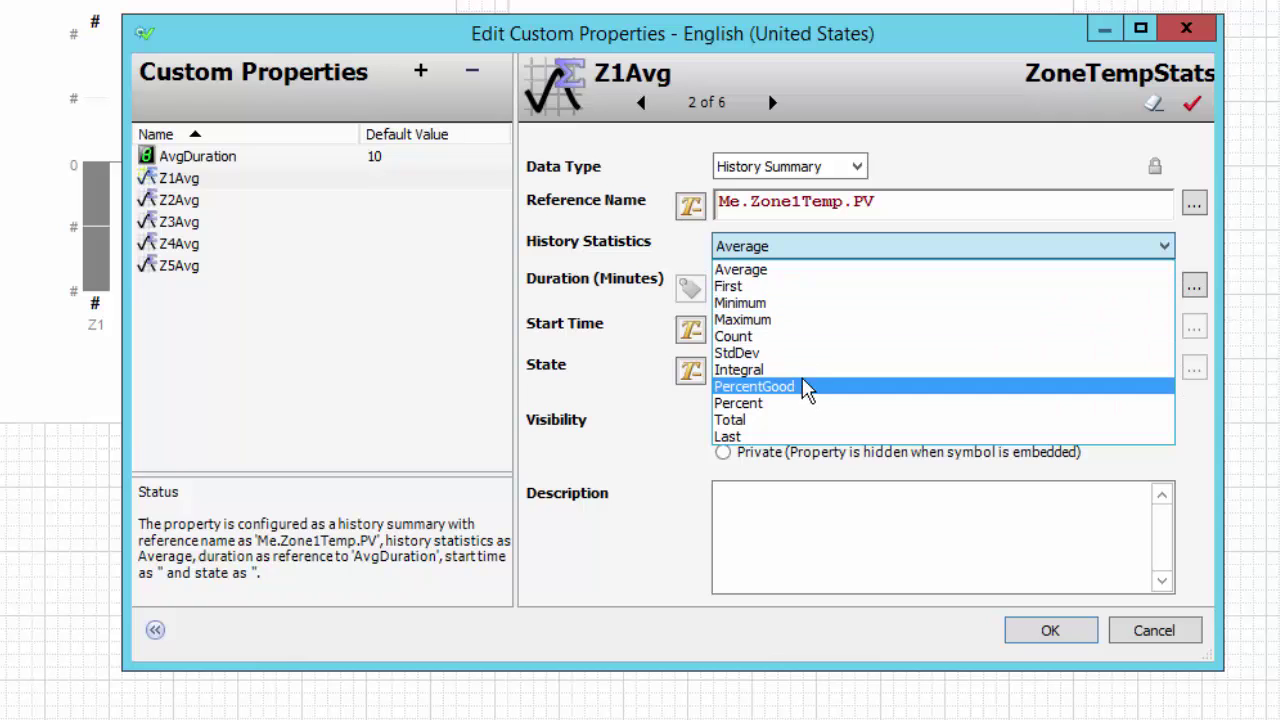
left_click(750, 270)
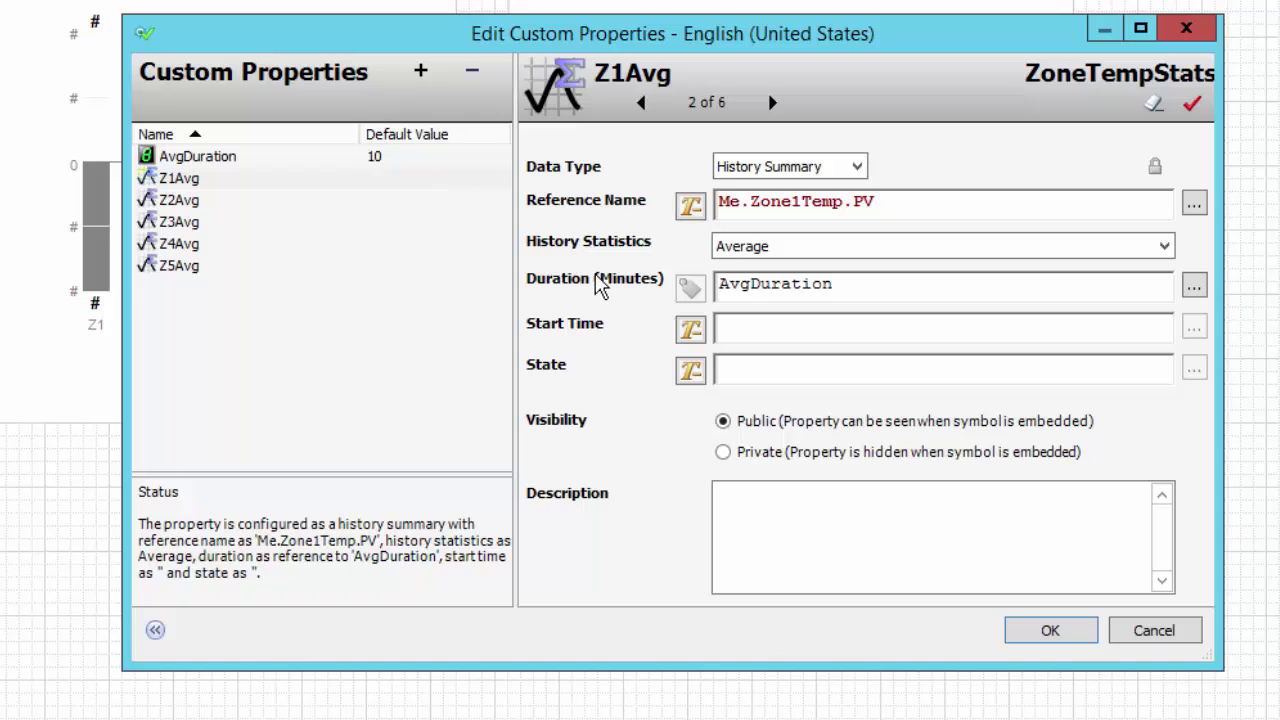
left_click(1048, 637)
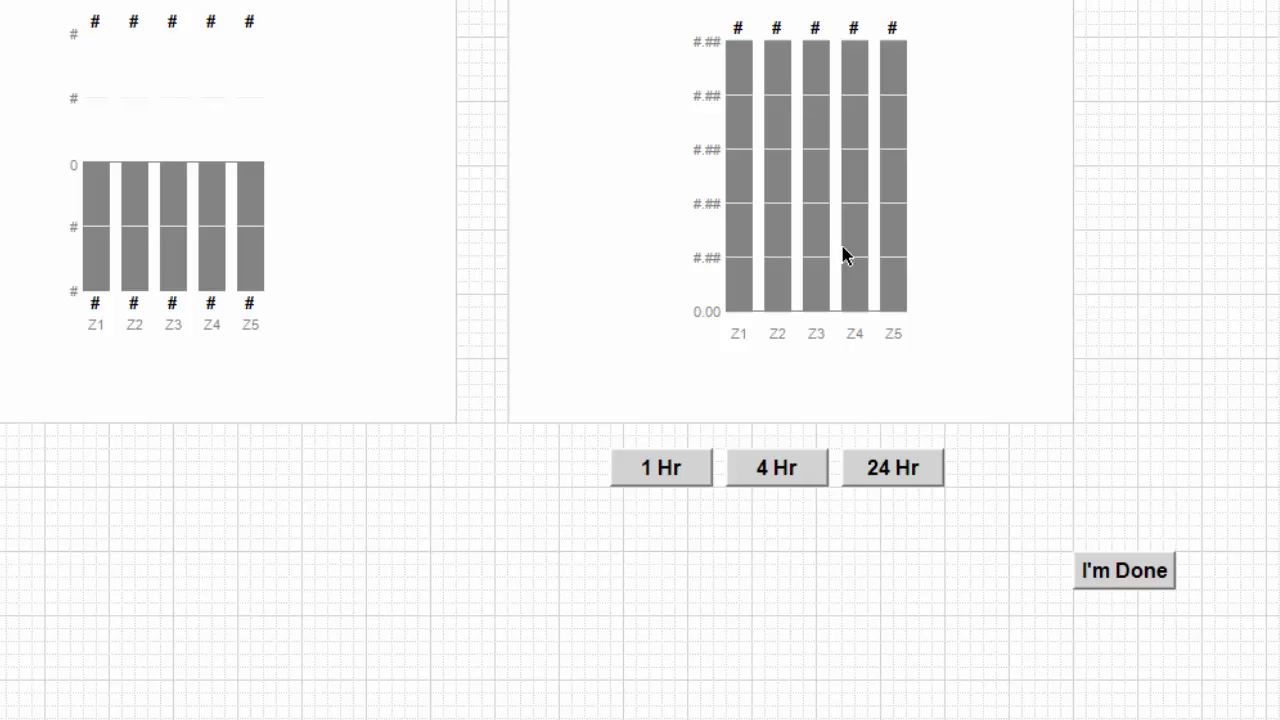
Step: Browse the embeddable Dashboard Tools charts in the Situational Awareness Library, including SA_ColumnChart, and leave without embedding one
left_click(813, 168)
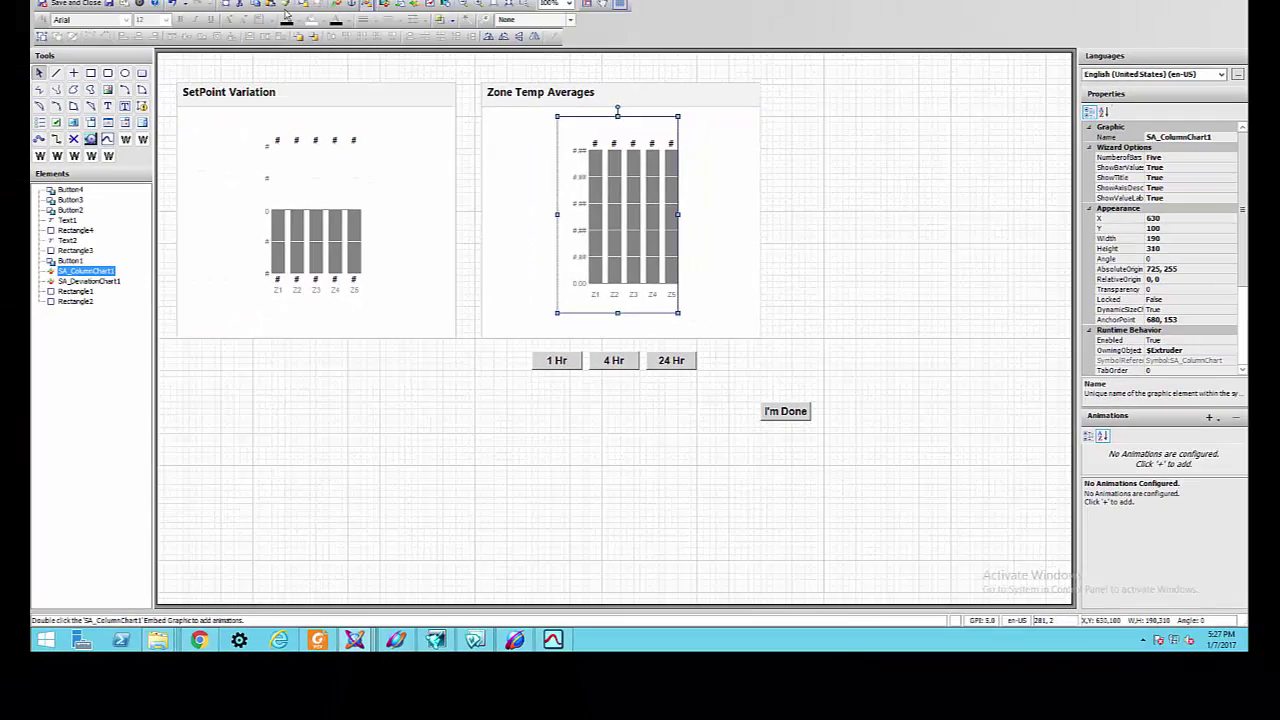
left_click(338, 5)
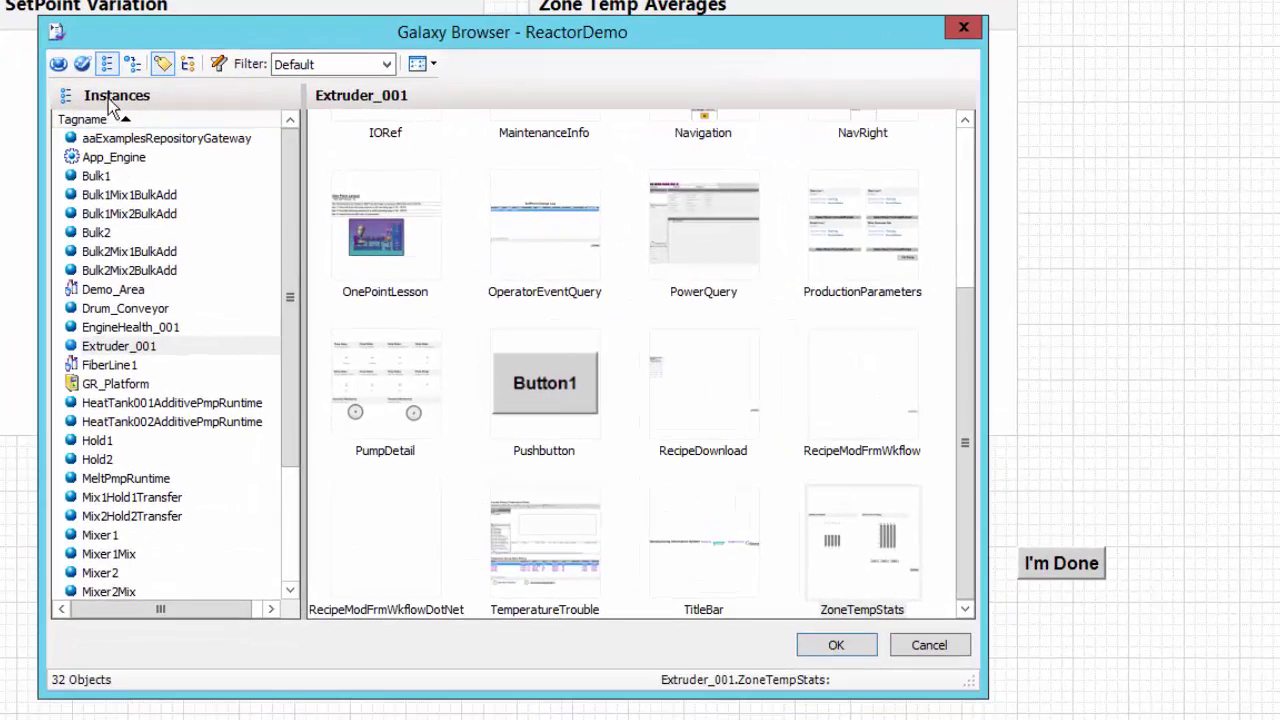
left_click(83, 64)
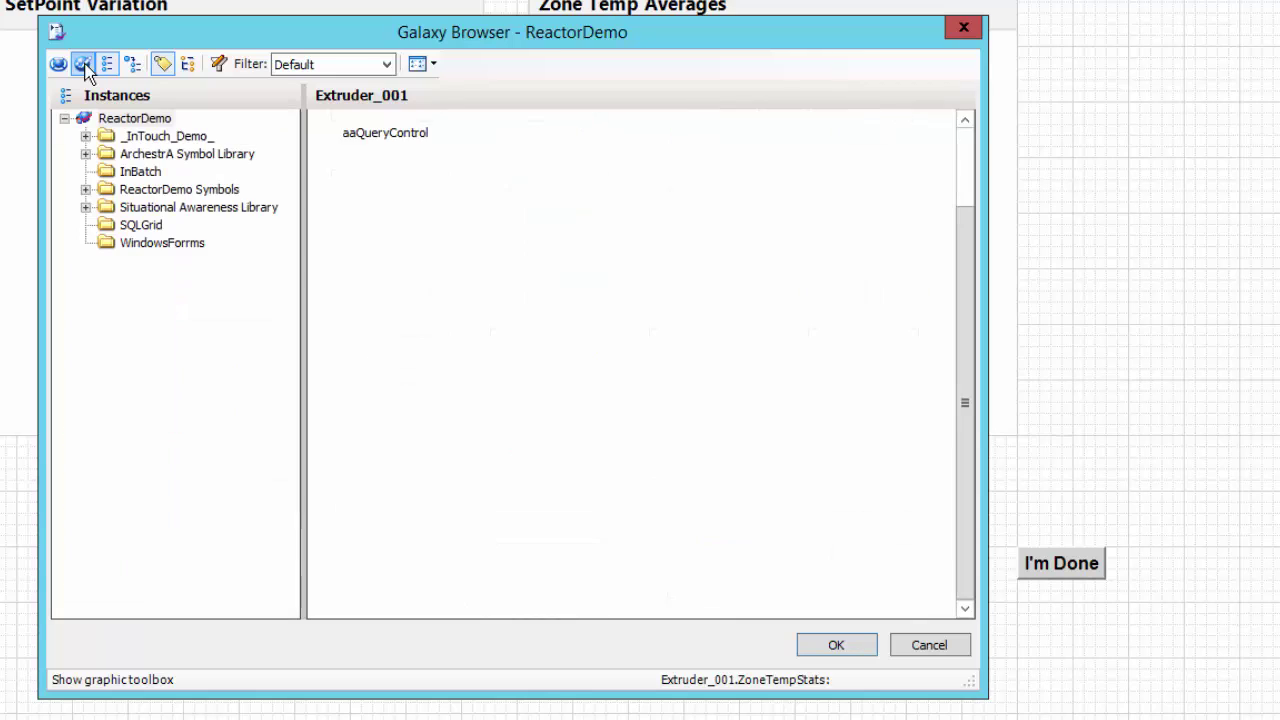
left_click(86, 154)
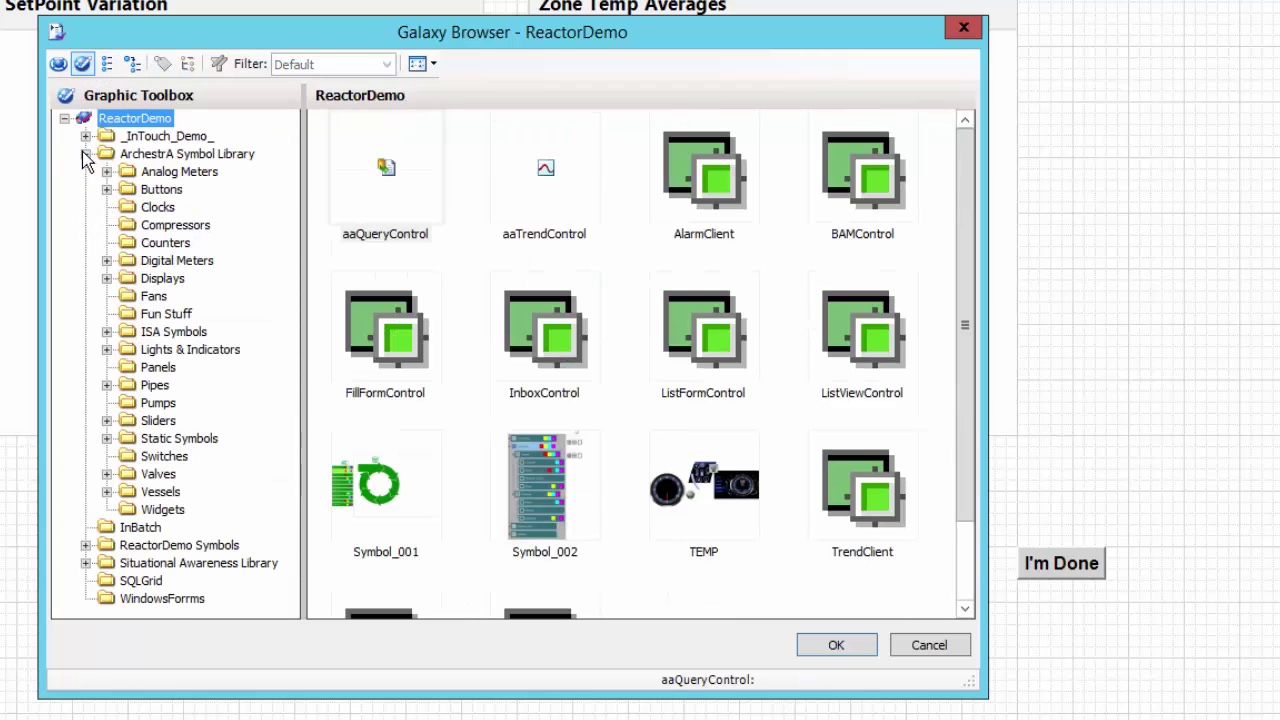
left_click(85, 154)
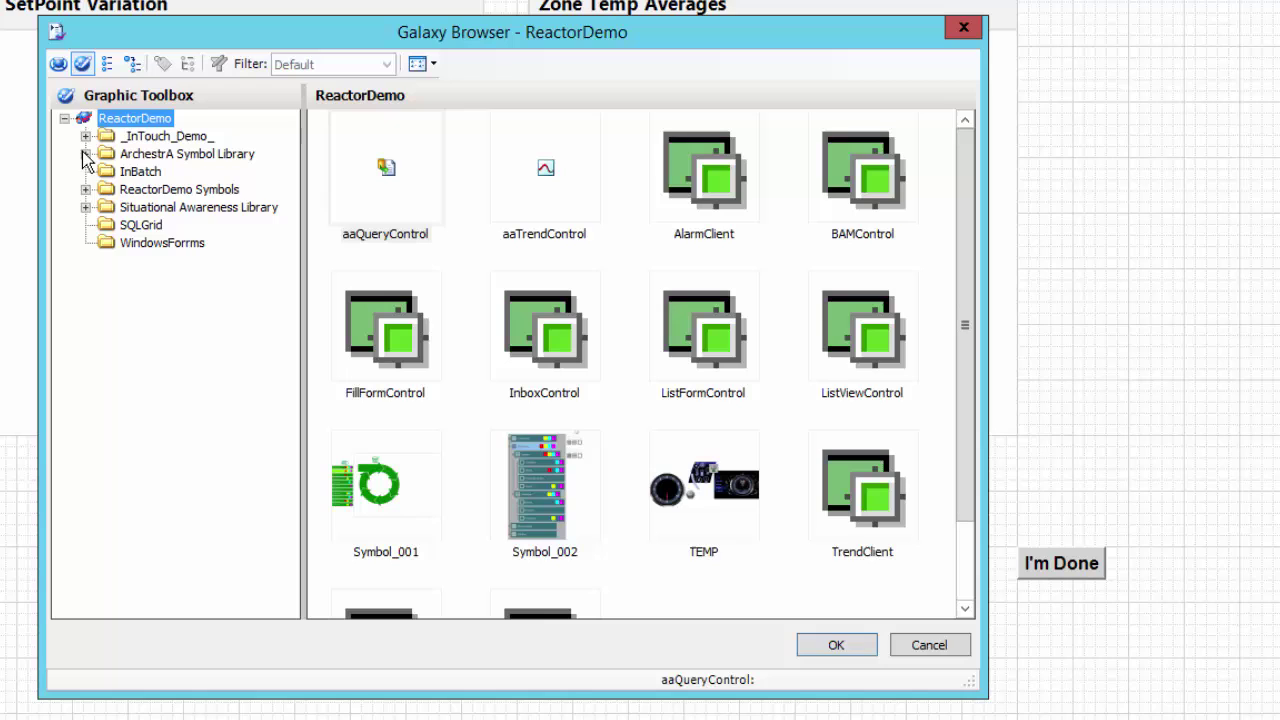
left_click(86, 207)
left_click(208, 245)
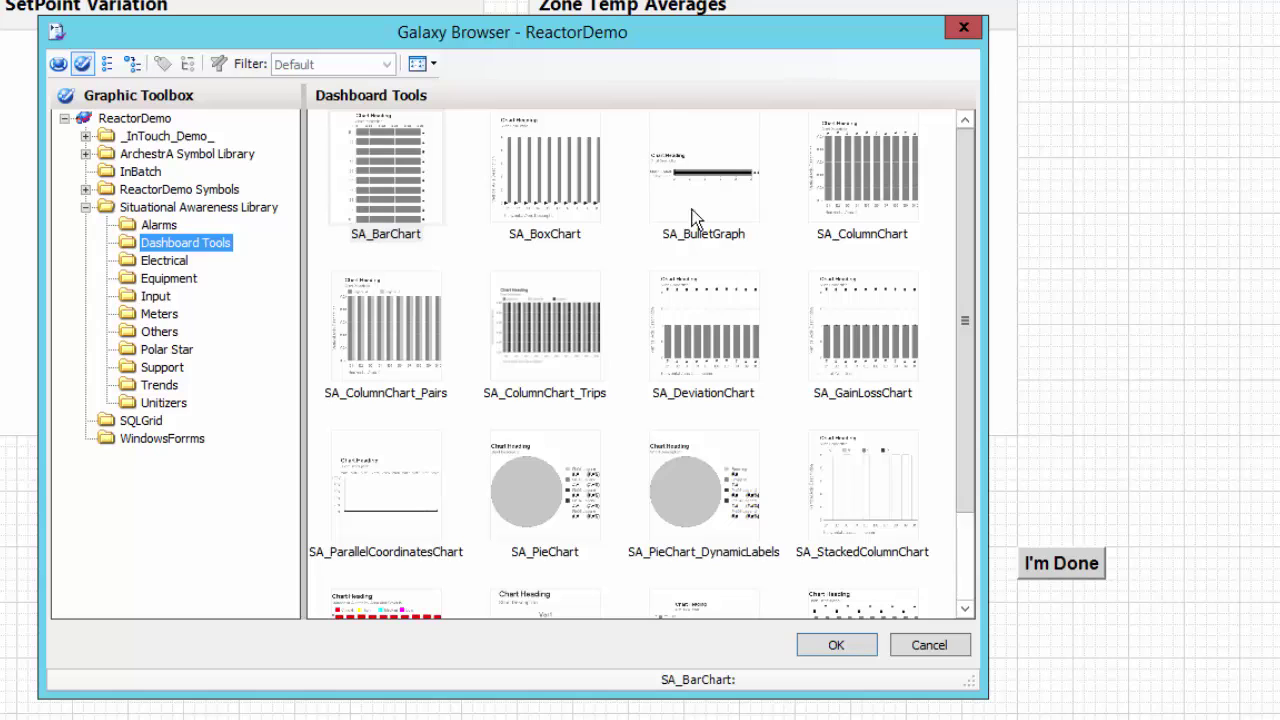
left_click(880, 183)
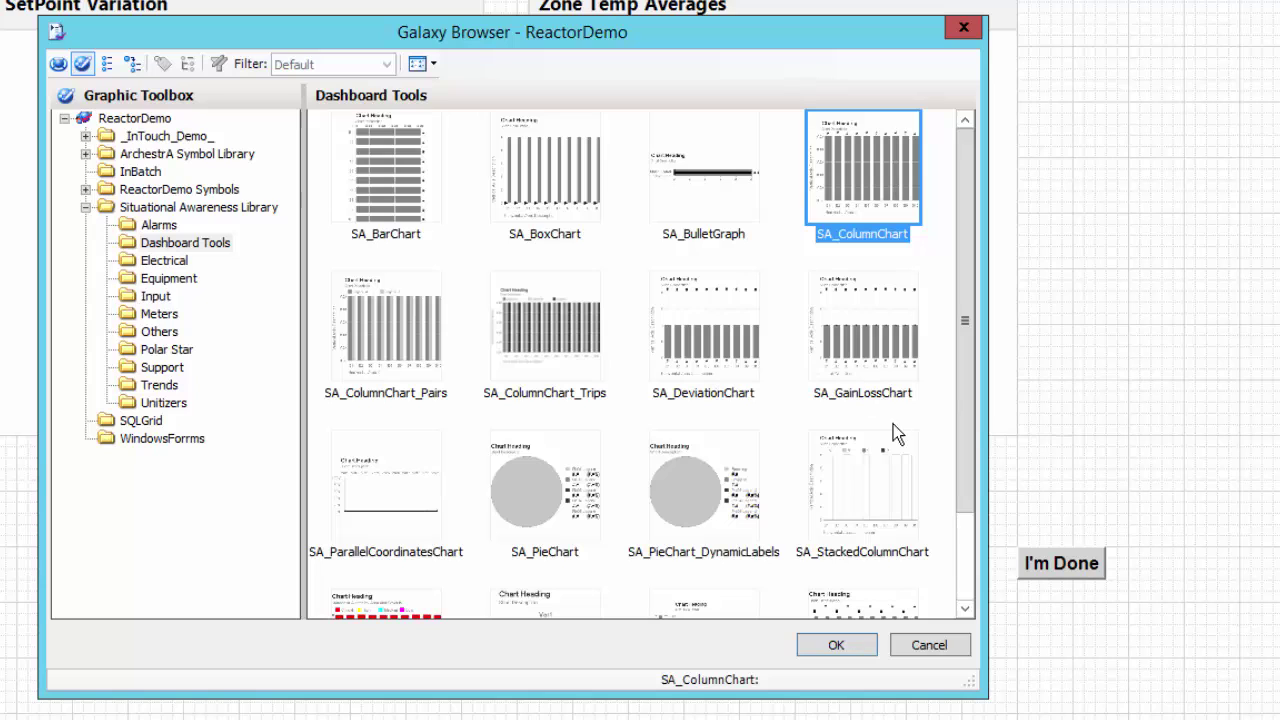
left_click(964, 592)
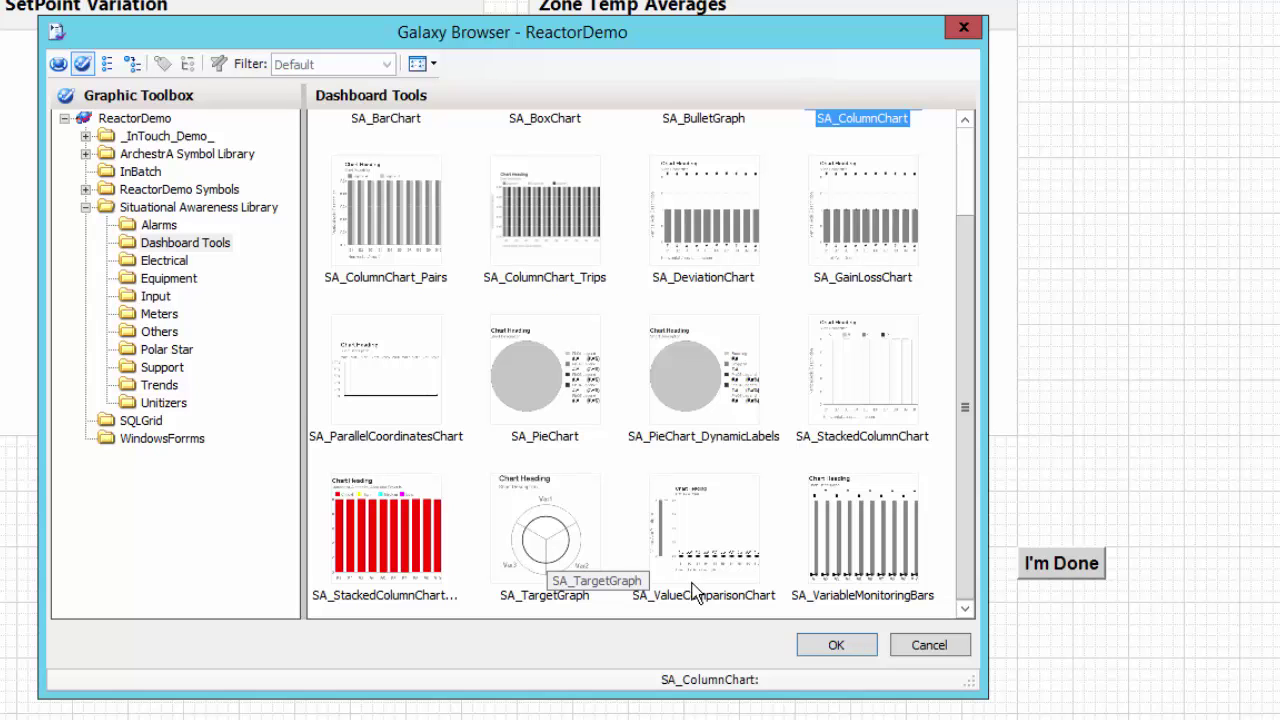
left_click(940, 646)
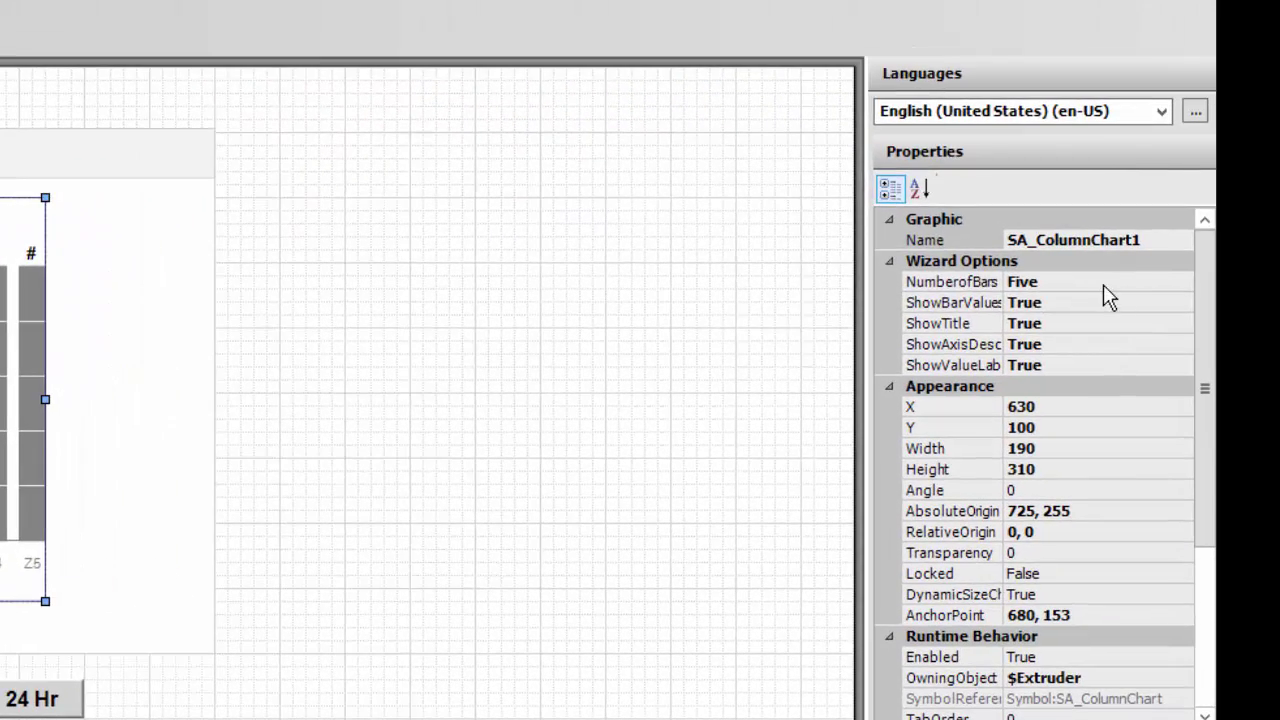
Step: Inspect the Zone Temp Averages column chart's NumberofBars option and the value reference in its Bar01 custom property
left_click(1278, 232)
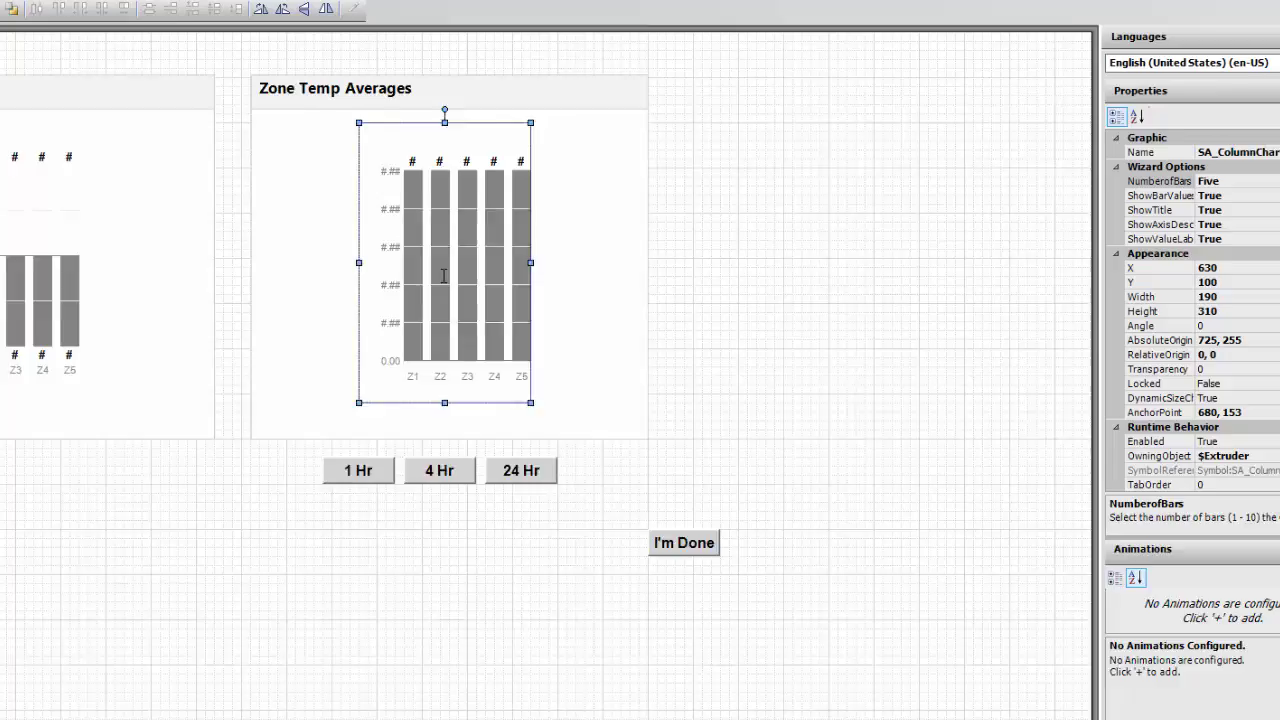
right_click(522, 252)
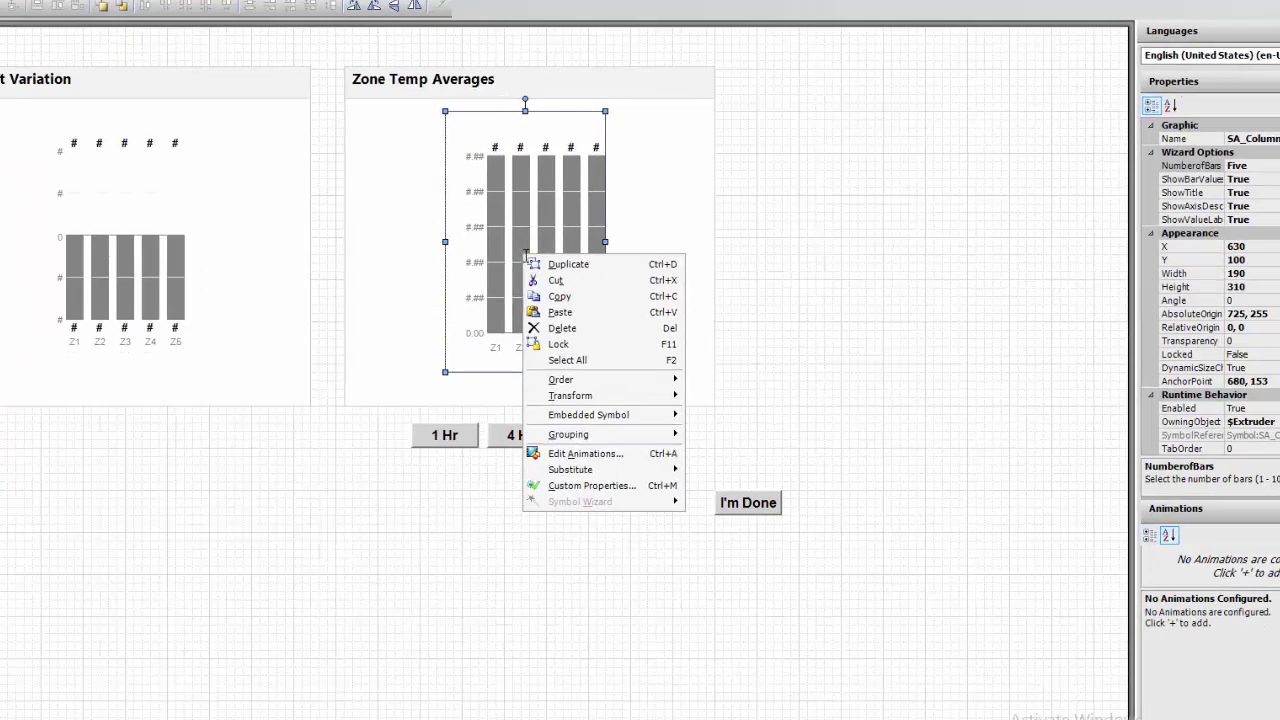
left_click(596, 485)
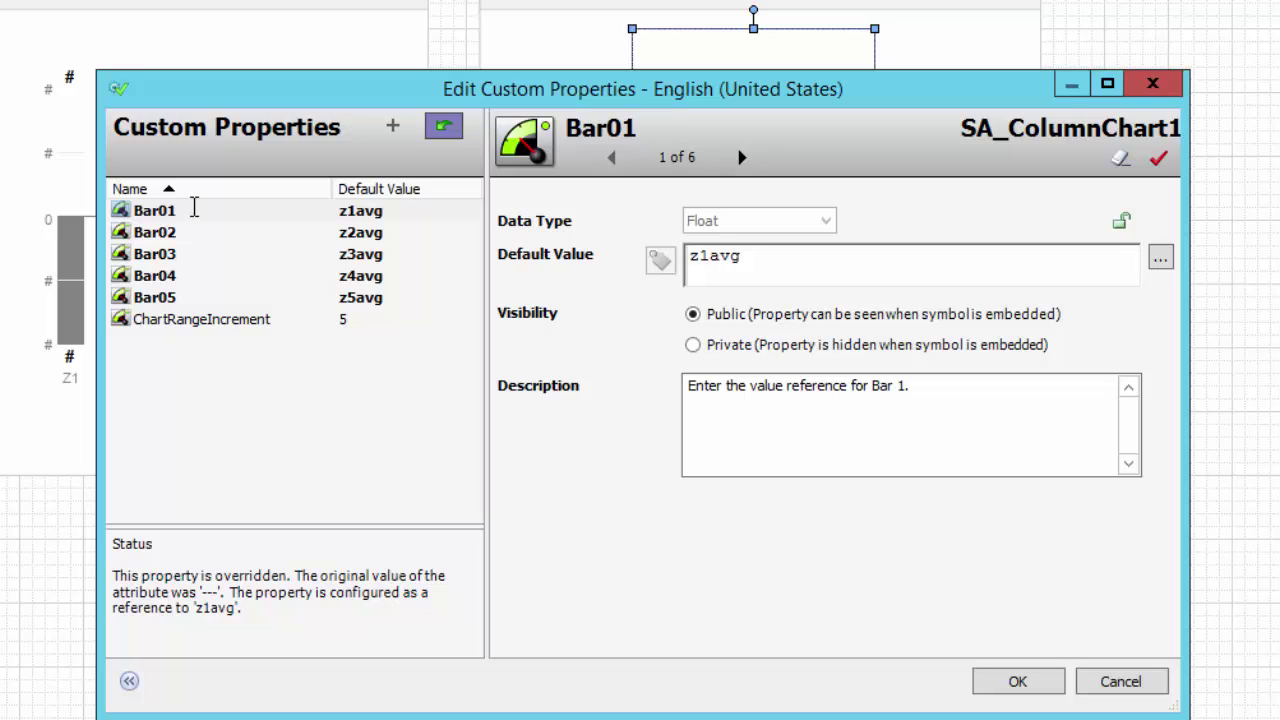
left_click(195, 209)
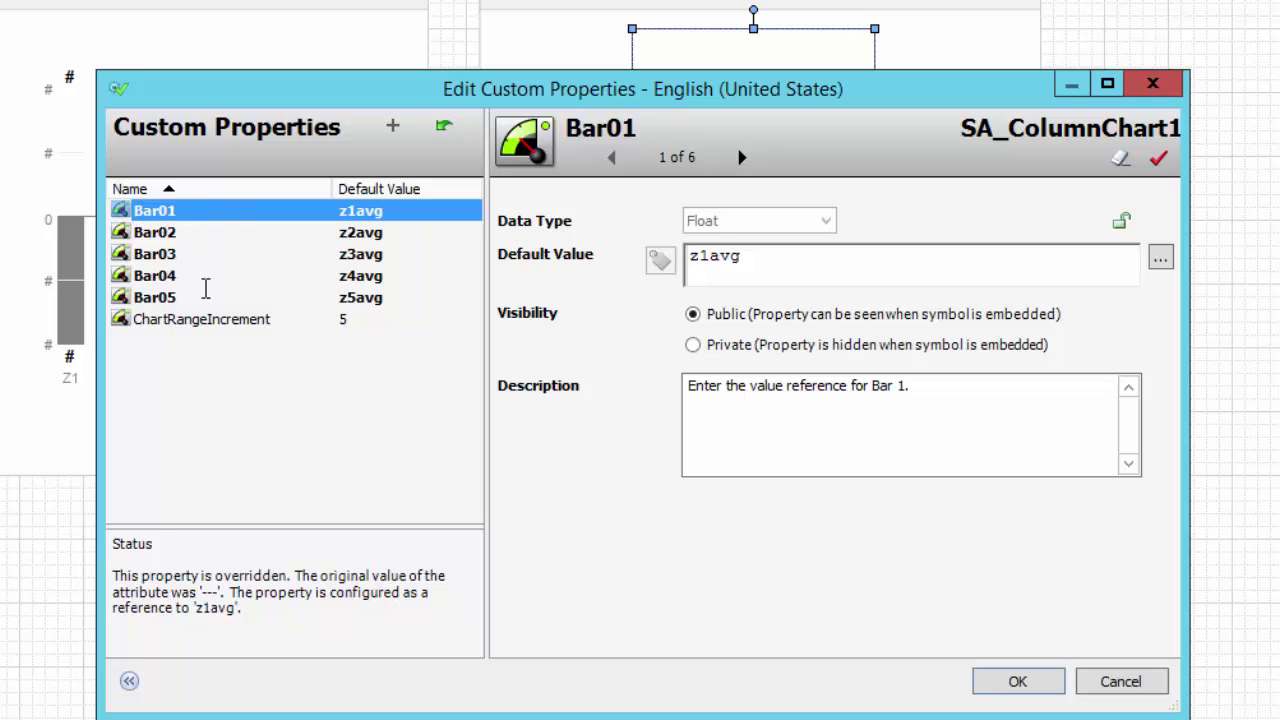
left_click(778, 266)
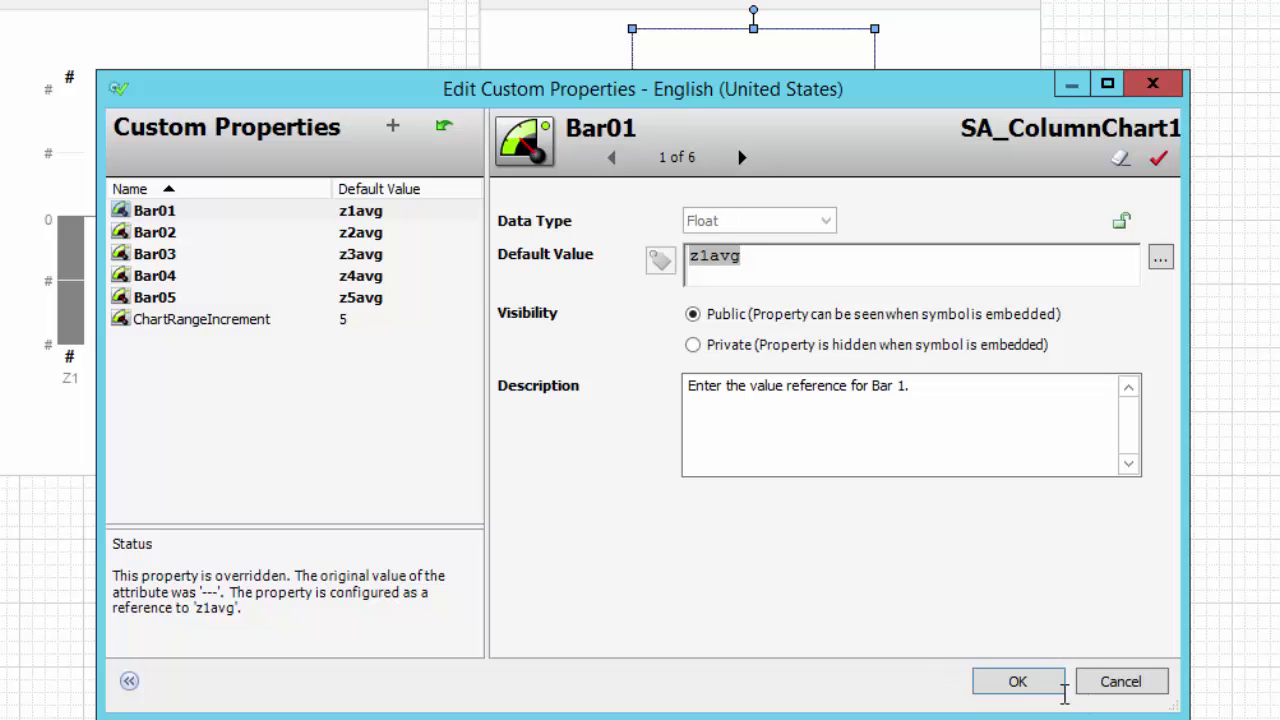
left_click(1038, 681)
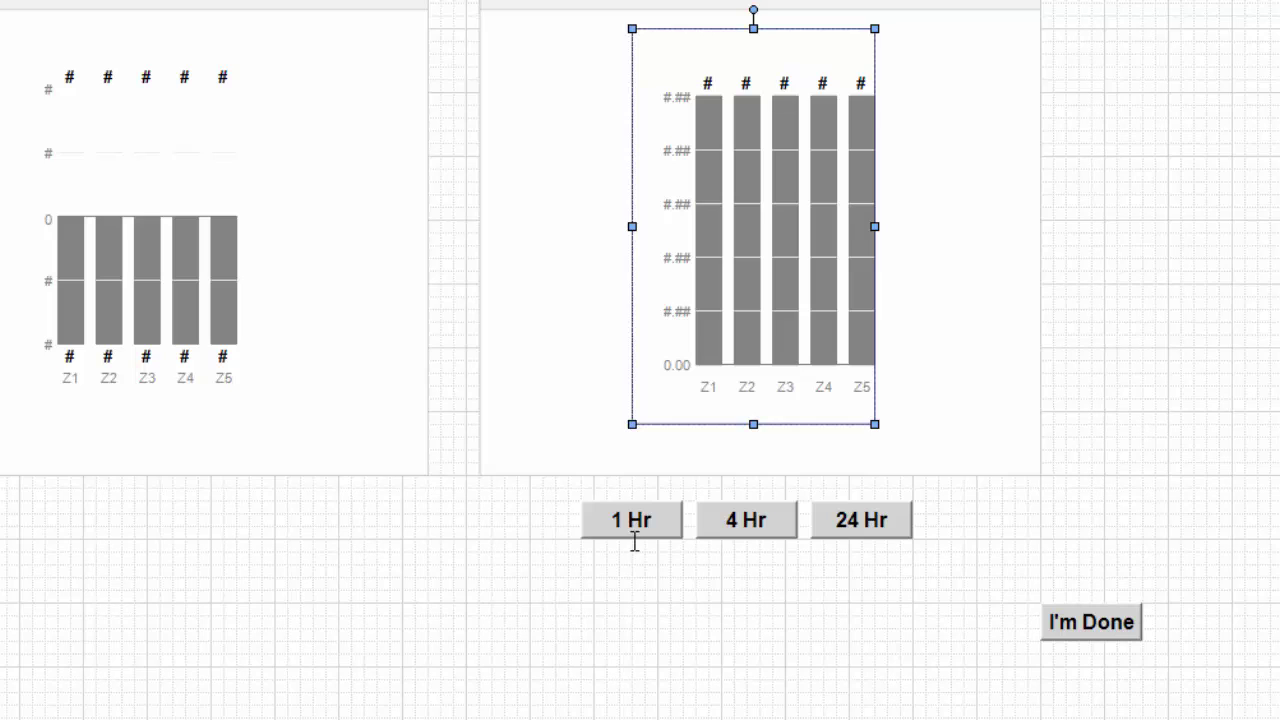
Step: Inspect the action script behind the 1 Hr button and close it without changes
left_click(663, 525)
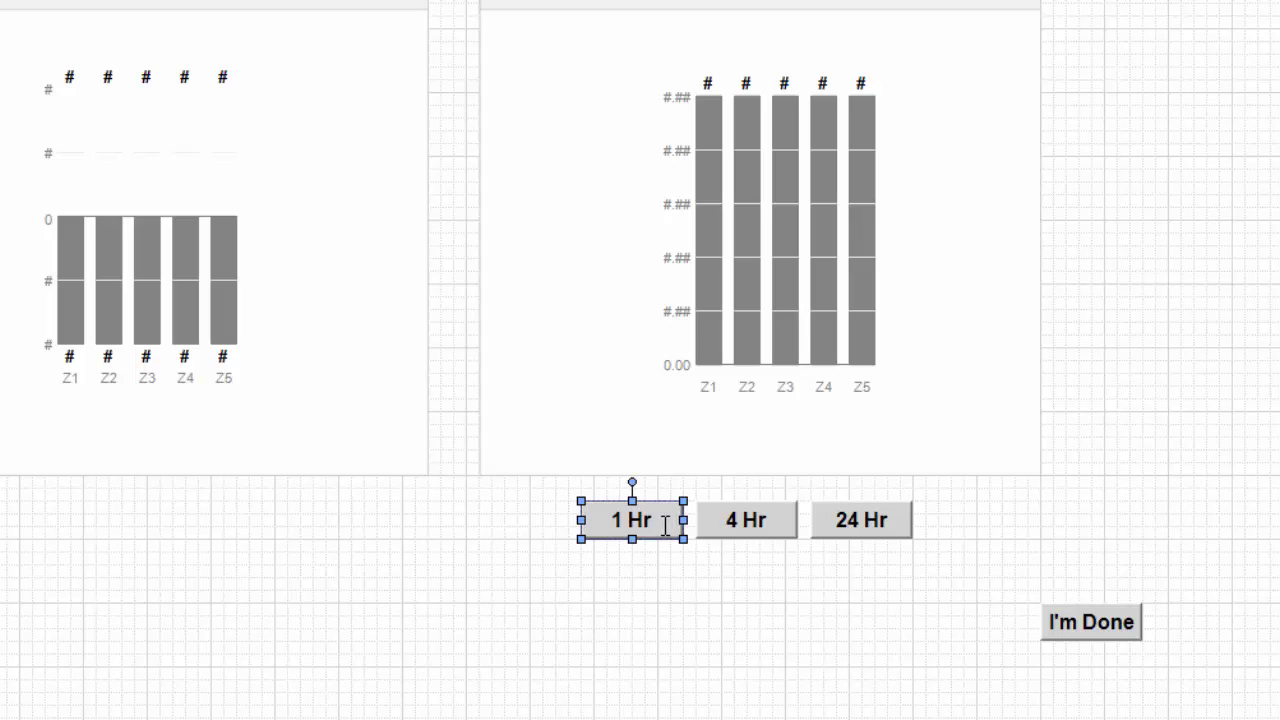
double_click(665, 525)
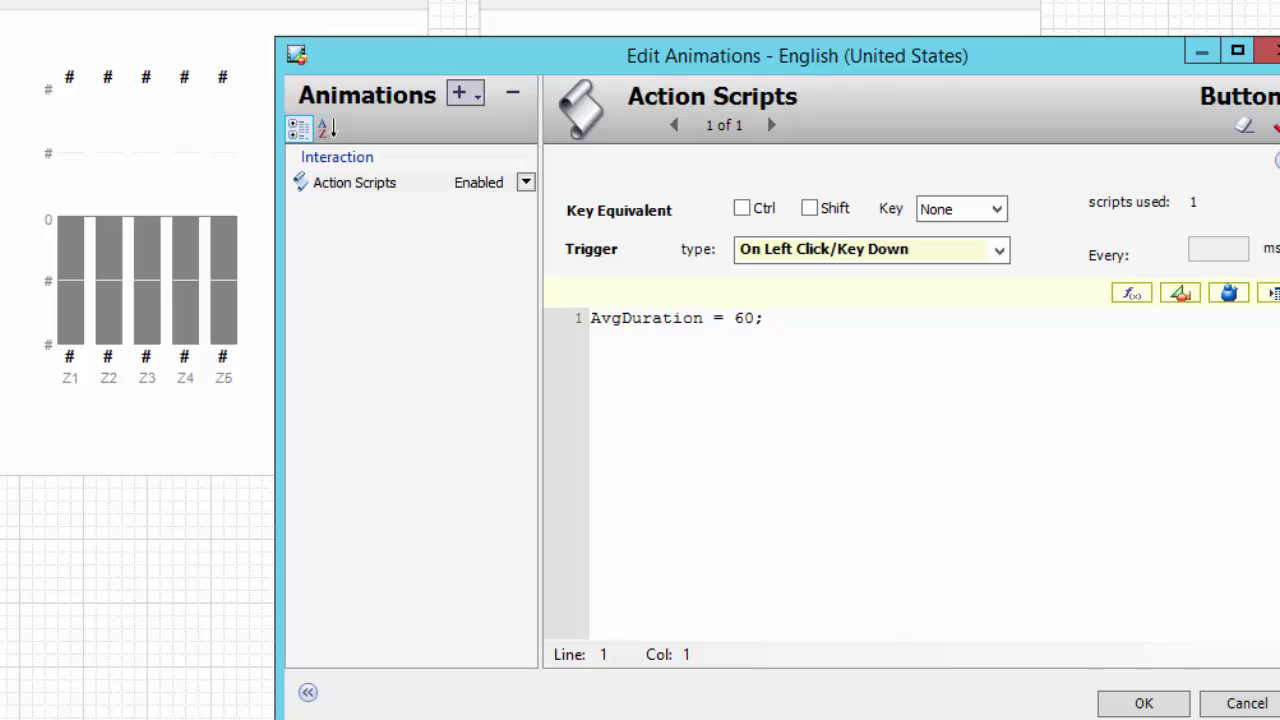
left_click(1250, 705)
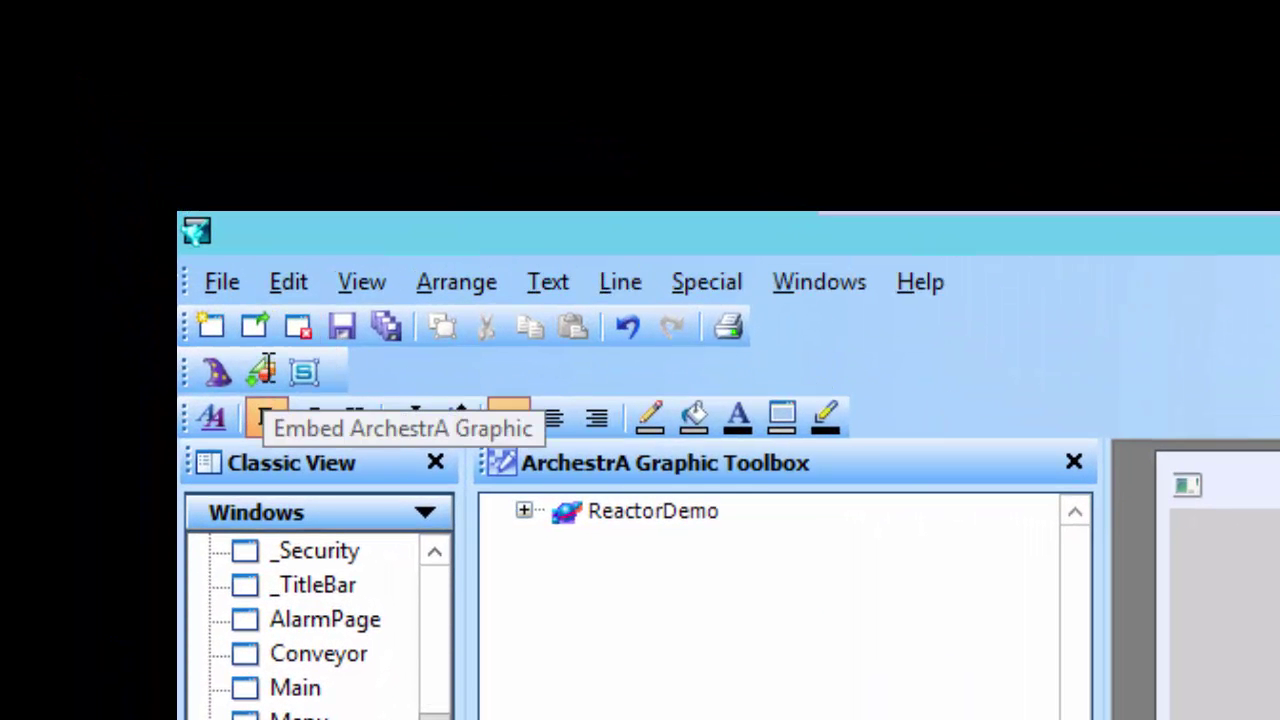
Step: In InTouch WindowMaker, embed the ZoneTempStats graphic of the Extruder_001 instance near the upper-left corner of the open window
left_click(262, 371)
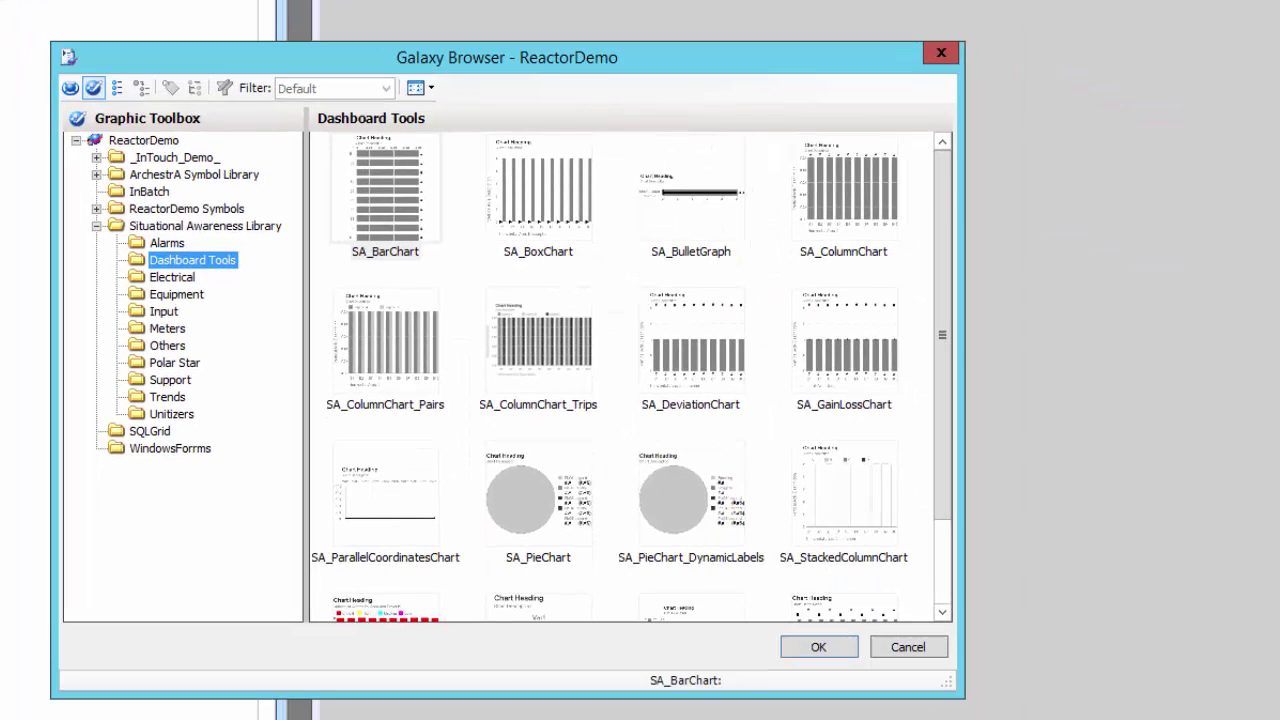
left_click(117, 88)
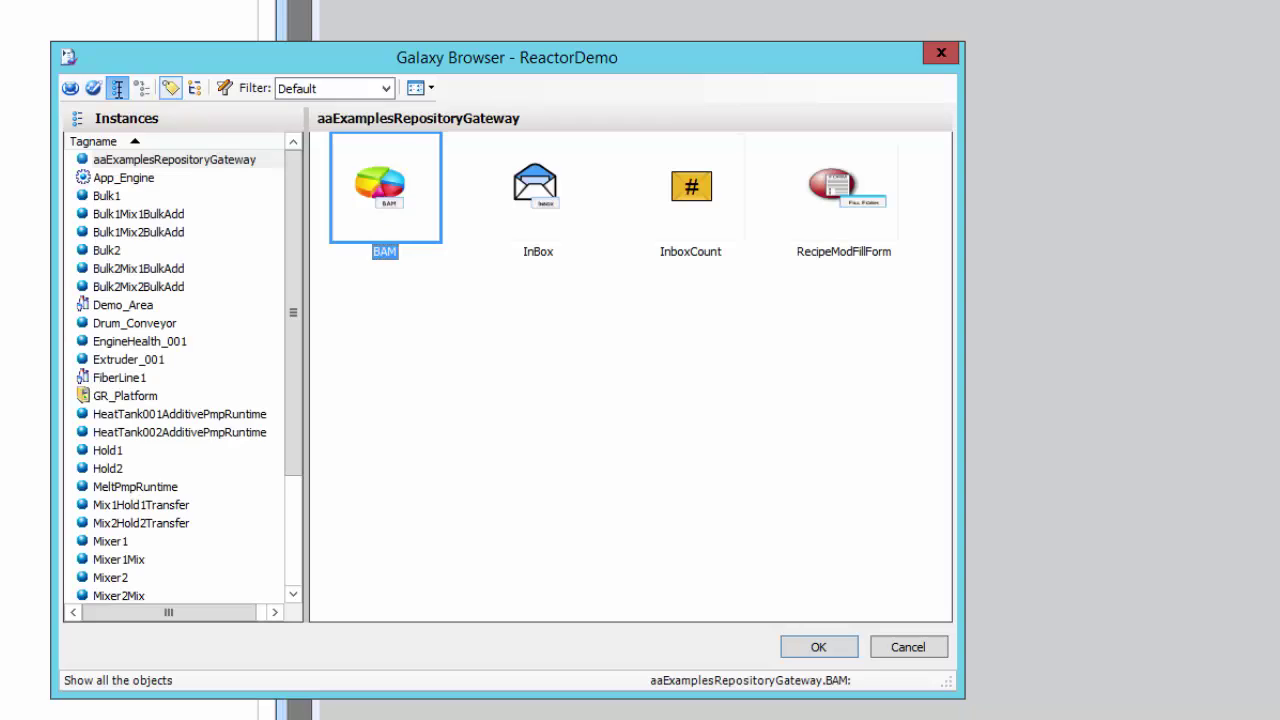
left_click(130, 359)
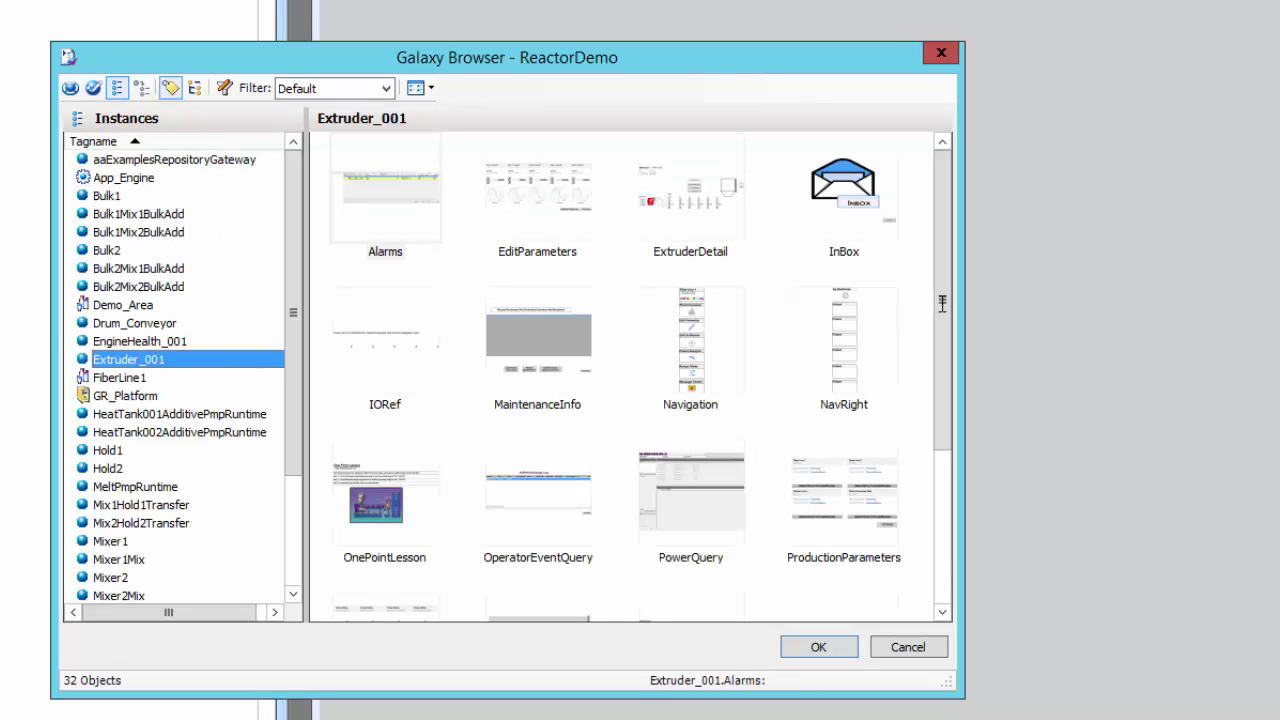
left_click_drag(942, 304, 942, 456)
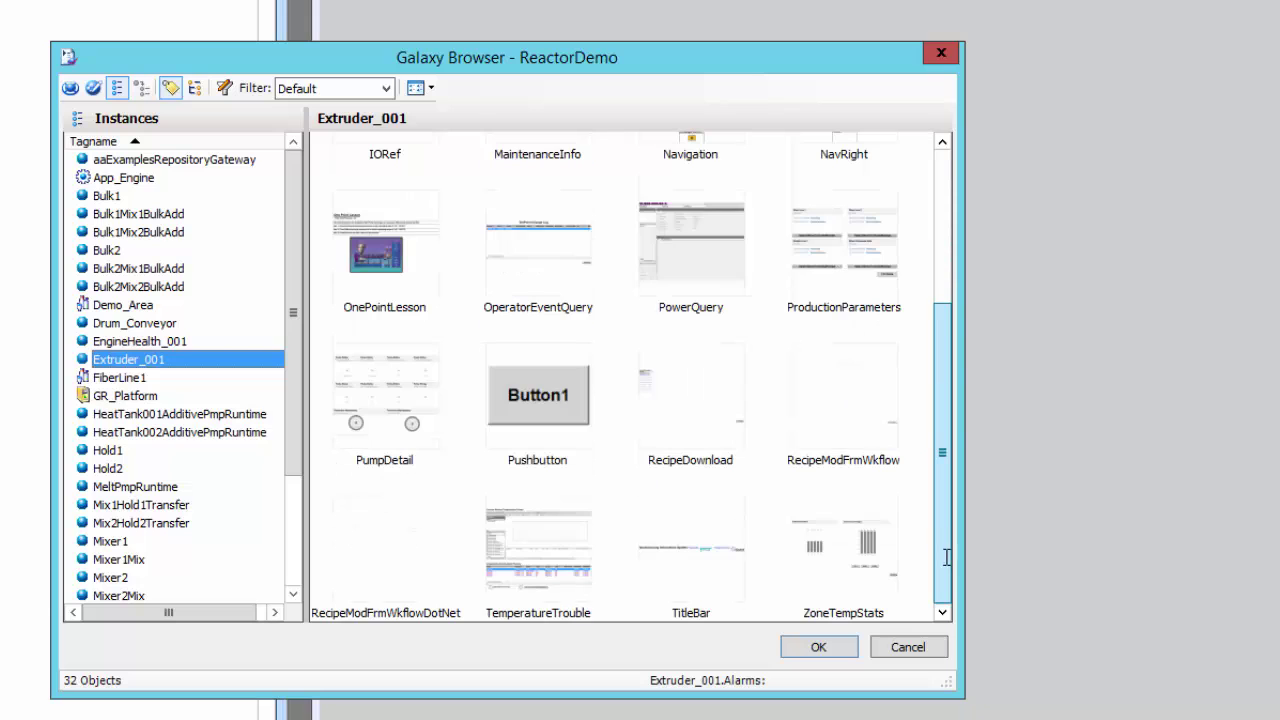
double_click(842, 543)
left_click(437, 80)
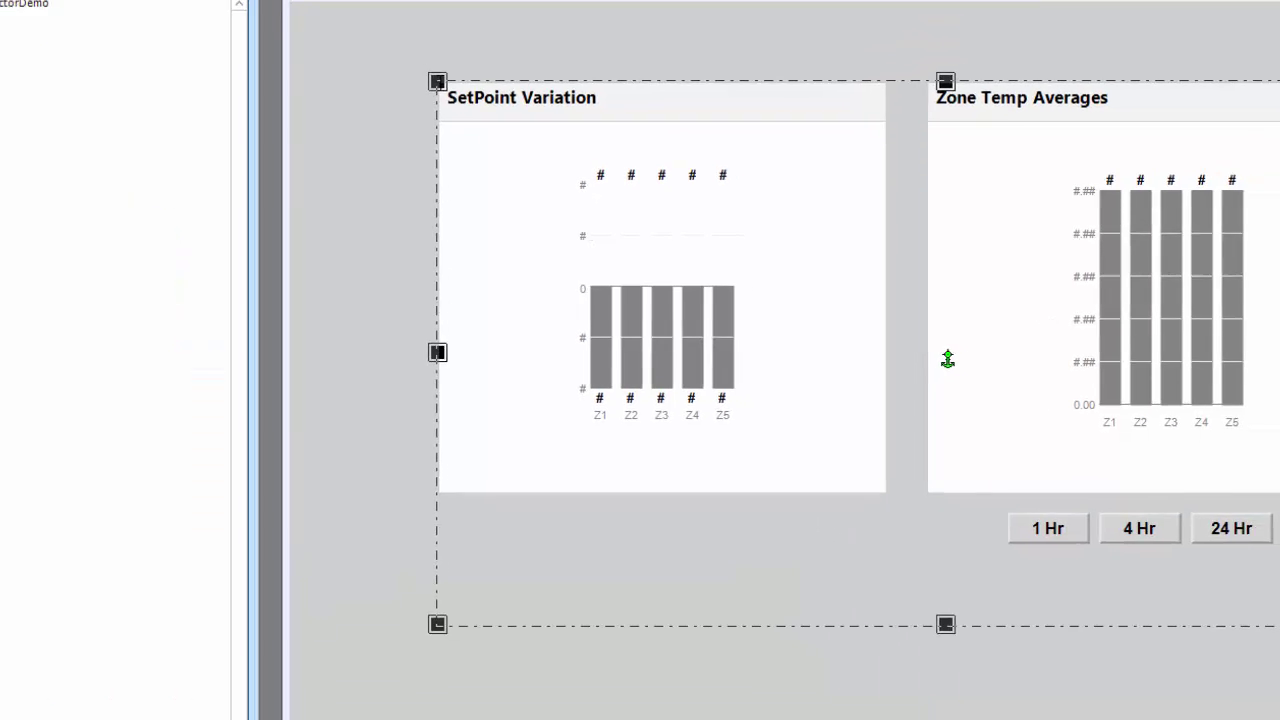